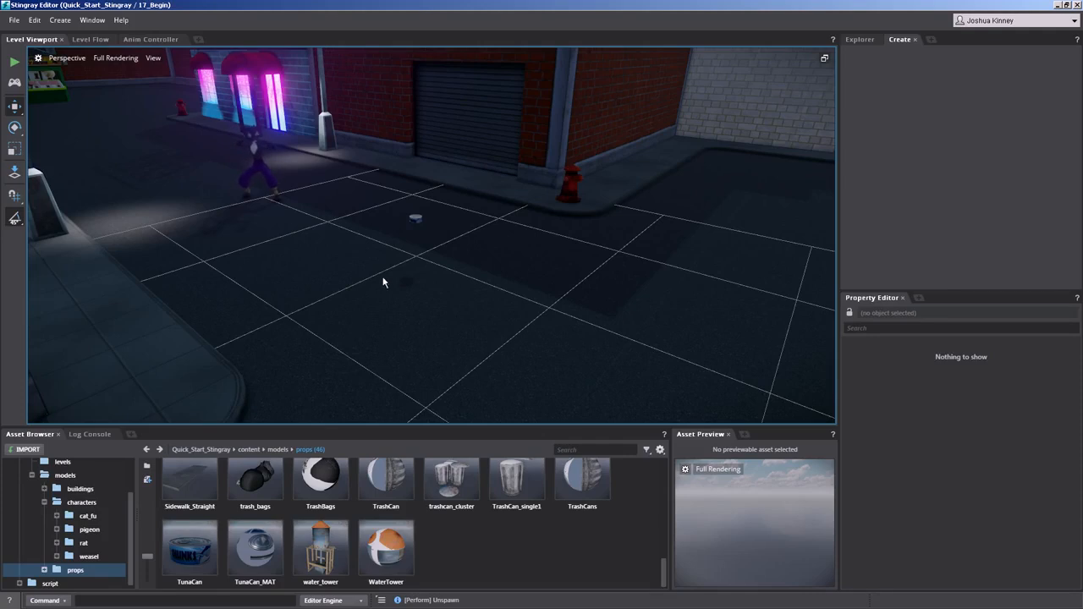
- Select the tuna can in the street, open the Story Editor and dock it beneath the level viewport
left_click(414, 219)
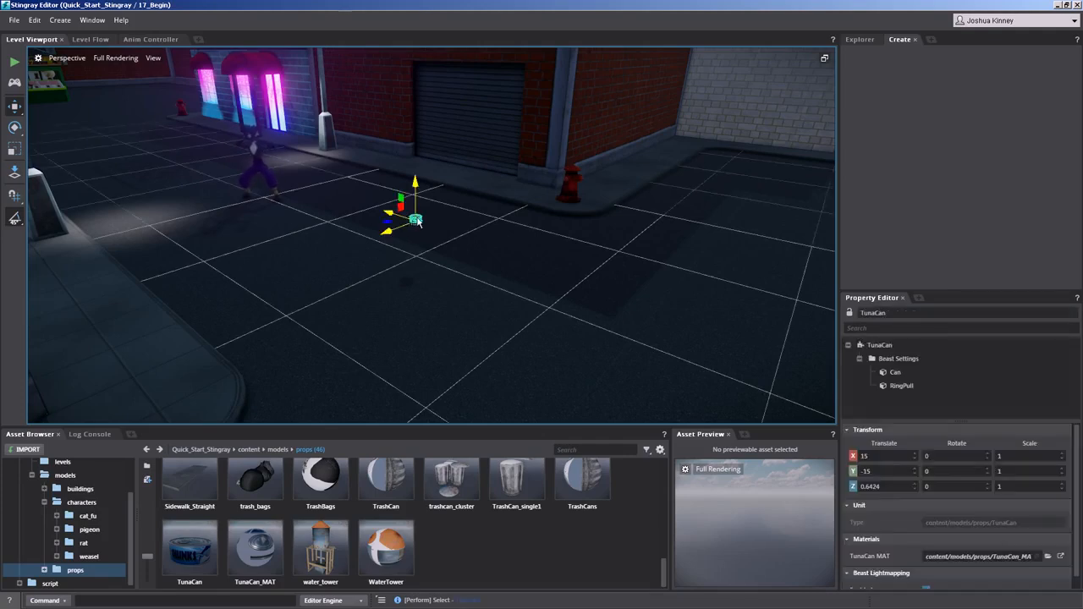
left_click(92, 20)
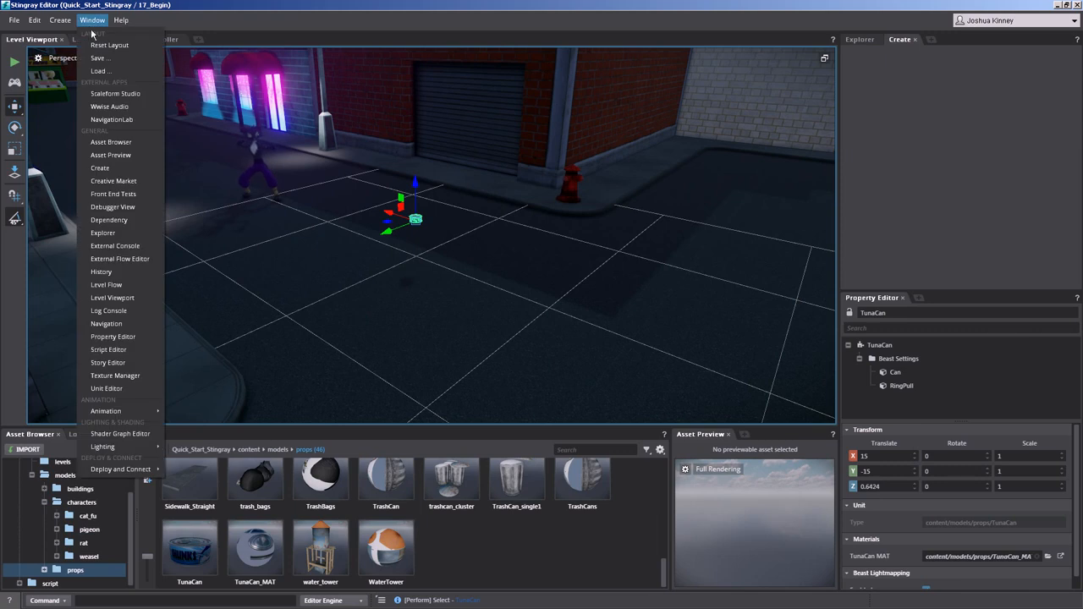
left_click(131, 364)
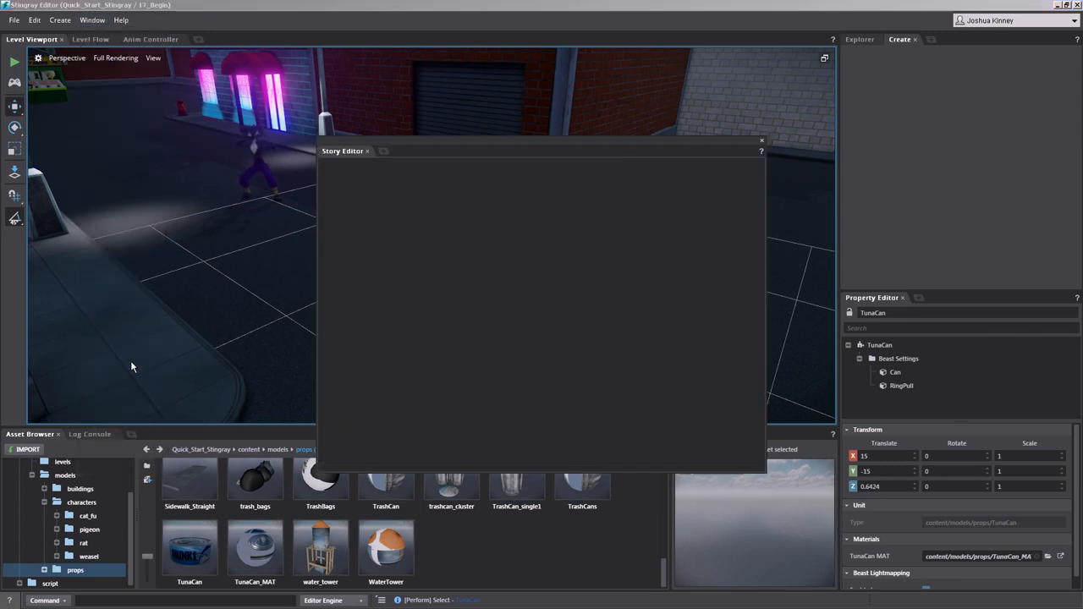
left_click_drag(350, 154, 154, 425)
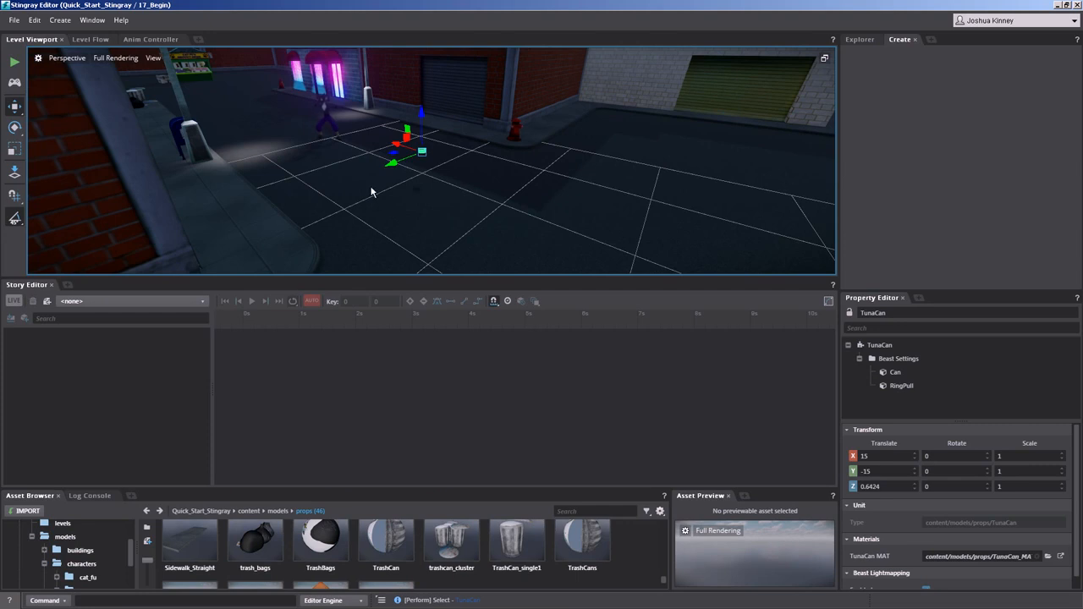
- Create a new story for the selected tuna can and expand its Root Transform channels
key("f")
middle_click_drag(427, 168, 451, 241, "alt")
right_click_drag(451, 241, 298, 284, "alt")
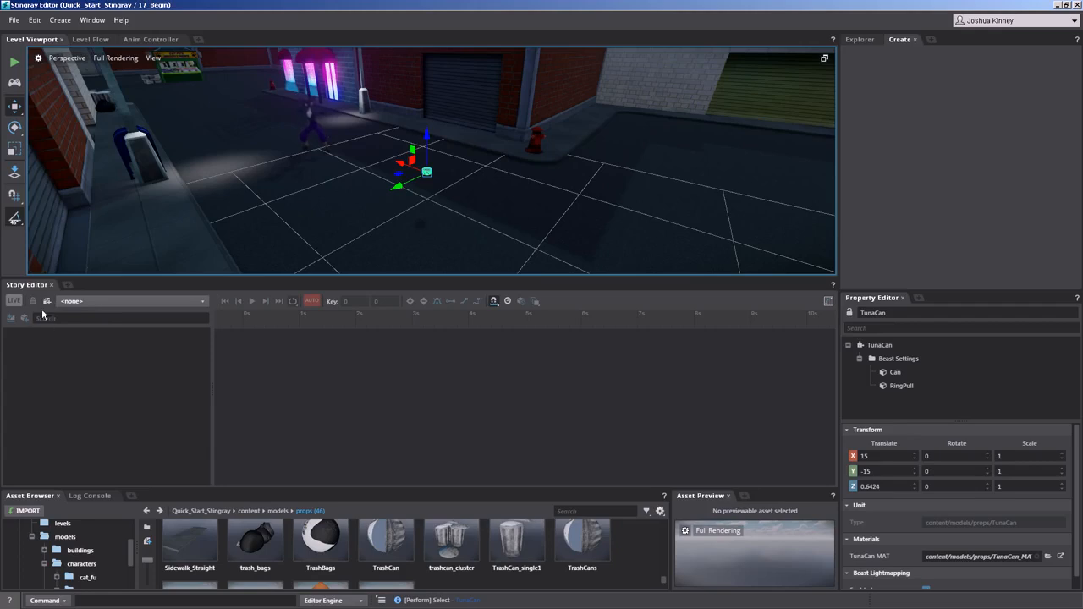
left_click(47, 304)
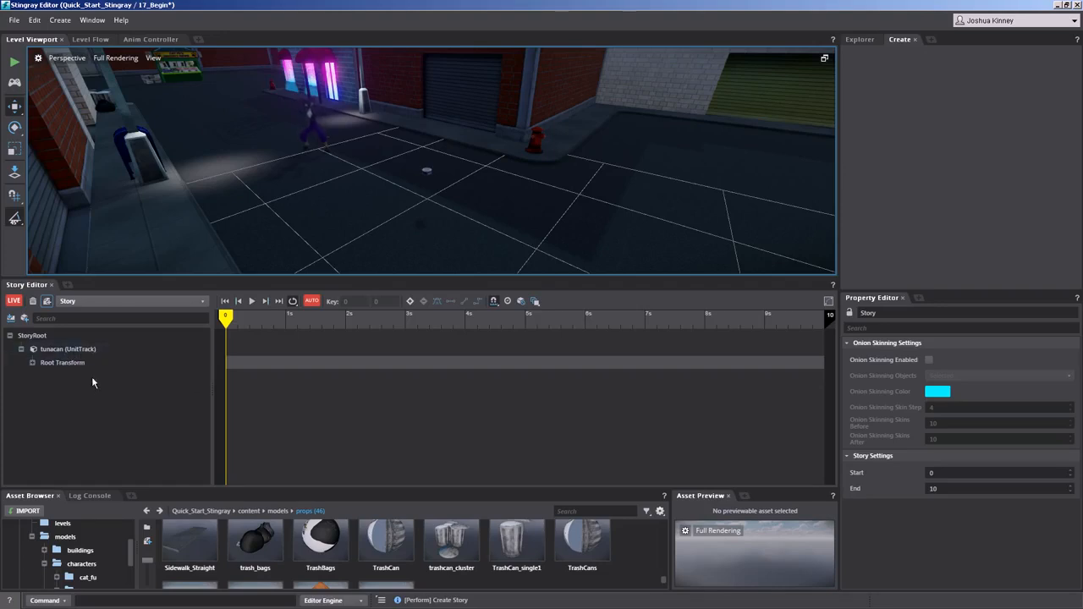
left_click(32, 363)
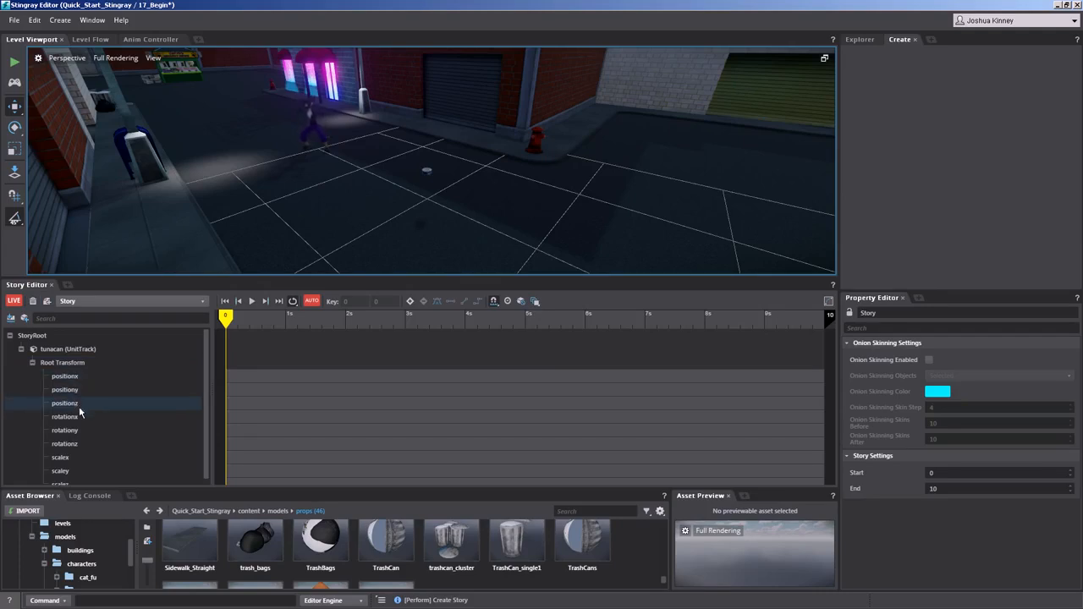
scroll(82, 464, "down", 1)
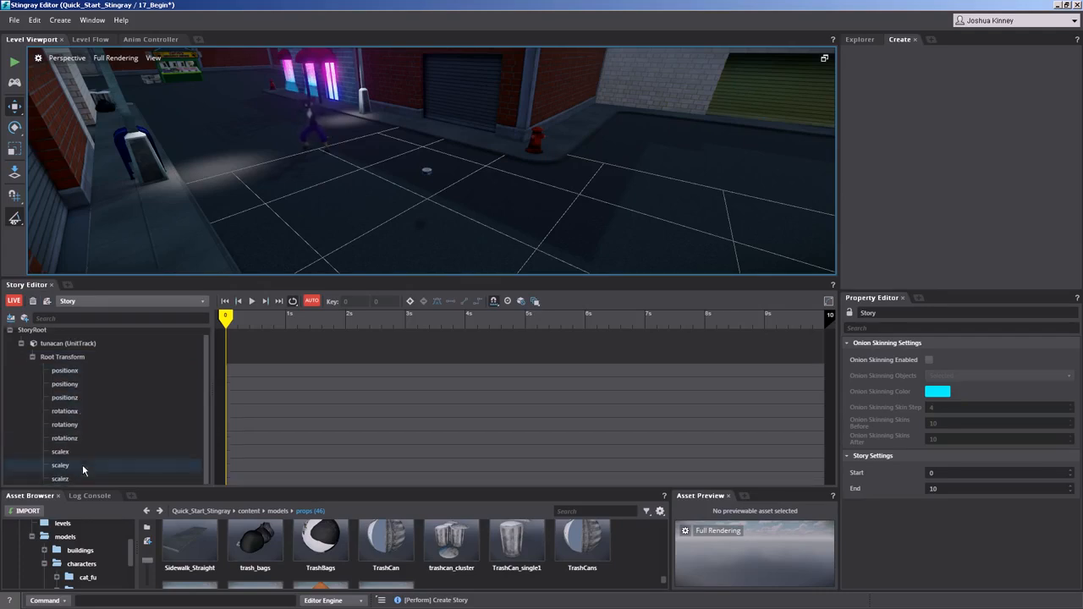
scroll(77, 457, "up", 1)
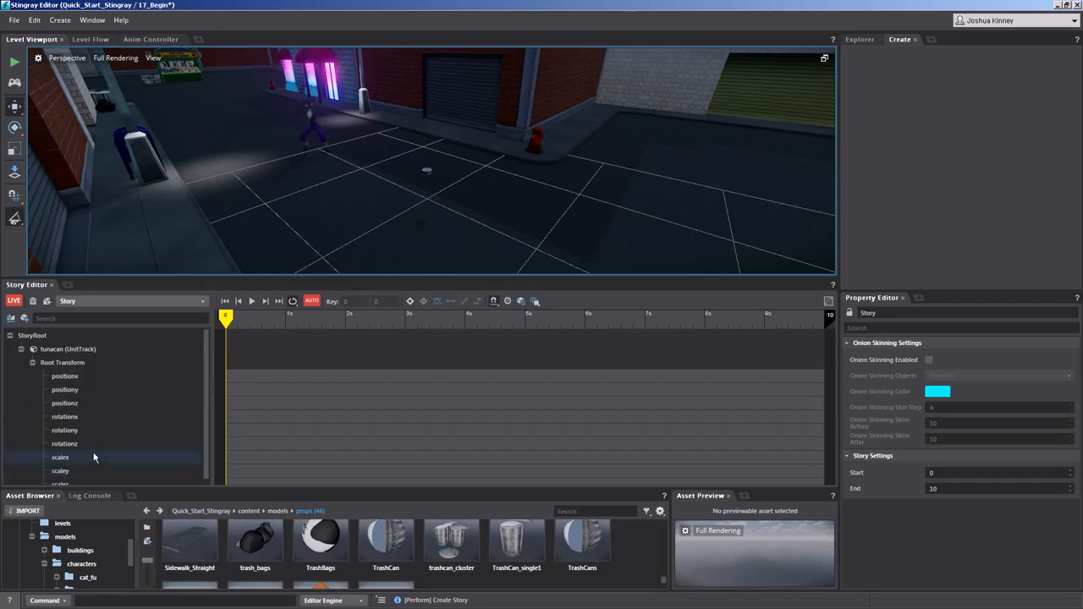
- Select the tuna can's positionz channel and add a key at 0 seconds
left_click(427, 171)
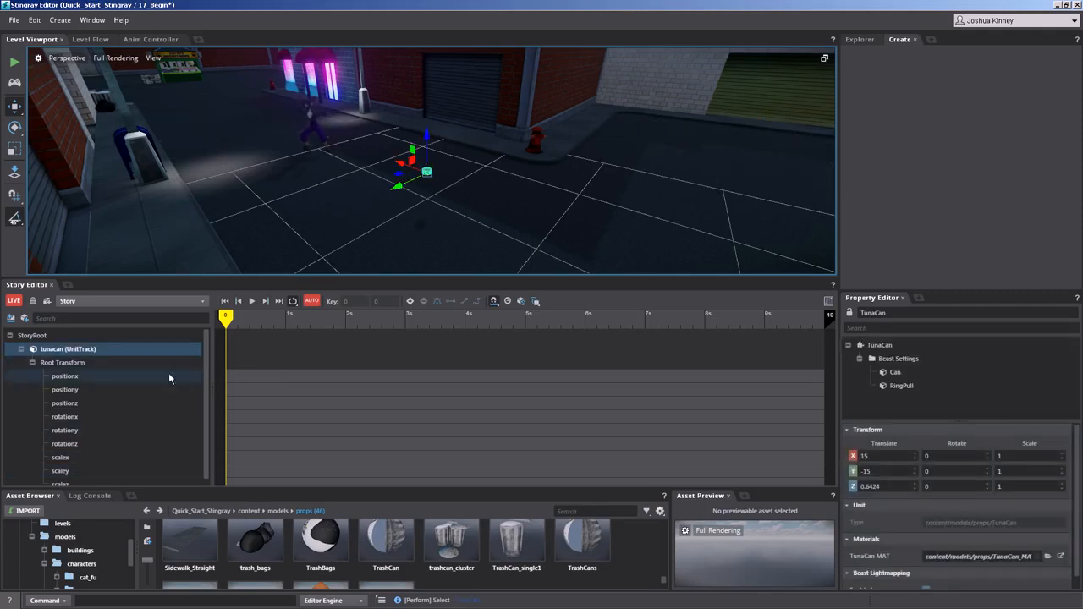
left_click(70, 404)
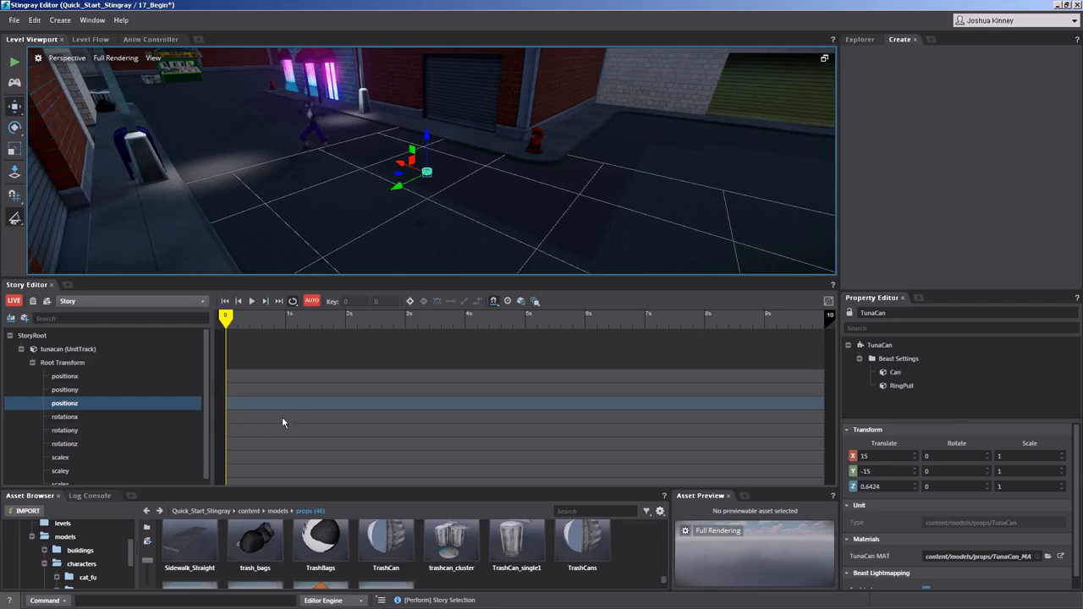
left_click(409, 303)
- Lower the tuna can toward the ground at 1 second to key it, and add another positionz key at 2 seconds
left_click_drag(229, 323, 290, 324)
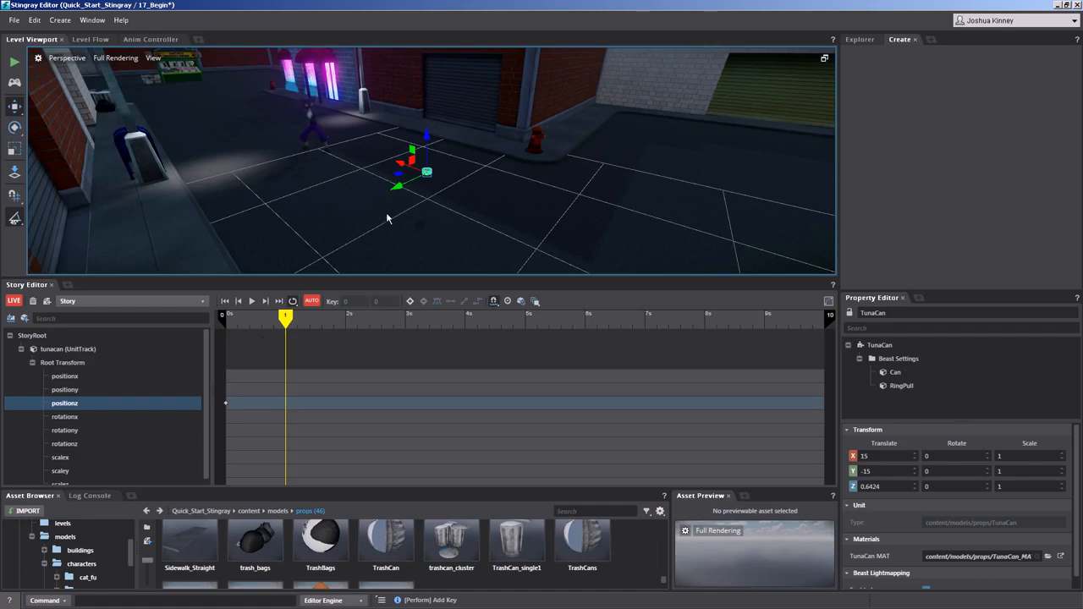
left_click_drag(426, 140, 428, 162)
left_click_drag(288, 320, 346, 320)
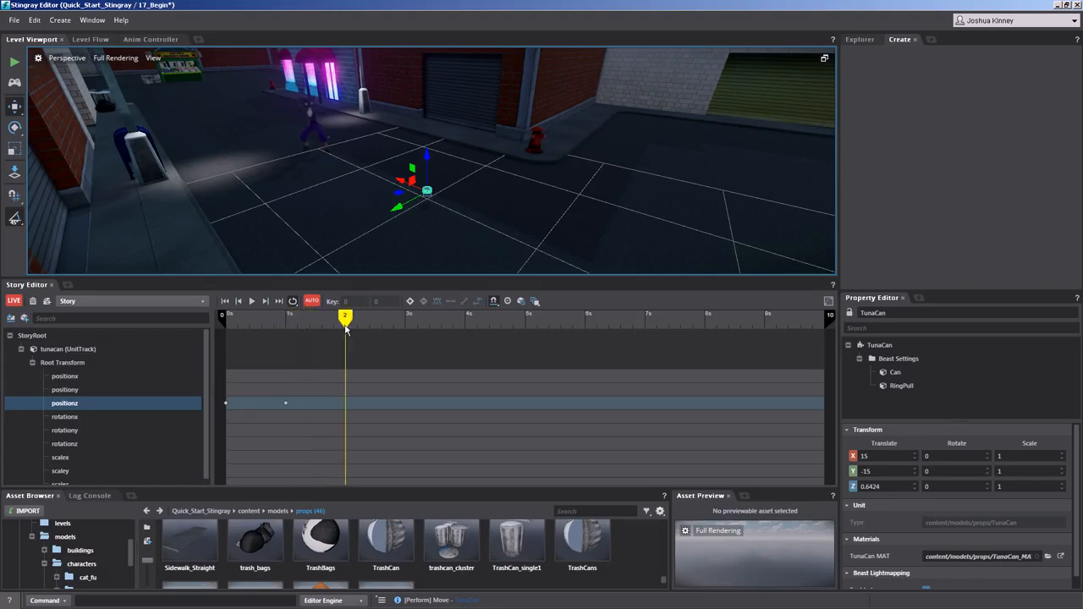
left_click(411, 302)
- Set the 2-second positionz key's value to 0.64 to match the key at 0 seconds
left_click(226, 404)
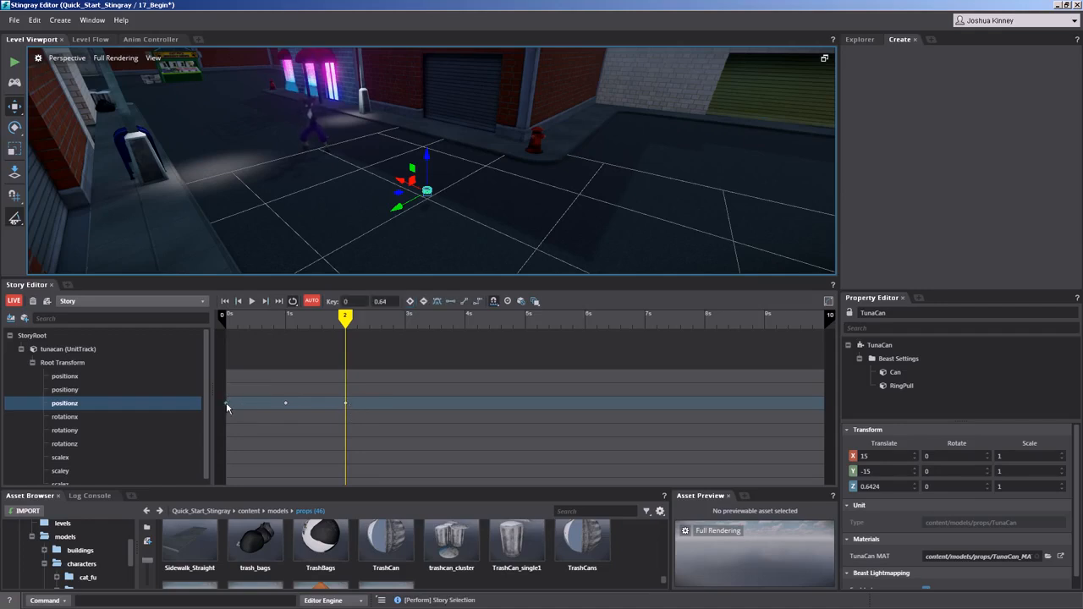
left_click_drag(390, 302, 367, 303)
left_click(347, 405)
double_click(392, 301)
type("0.64")
key("Return")
- Play the story from the start to preview the tuna can's motion, and stop it
left_click_drag(344, 318, 232, 320)
left_click(252, 303)
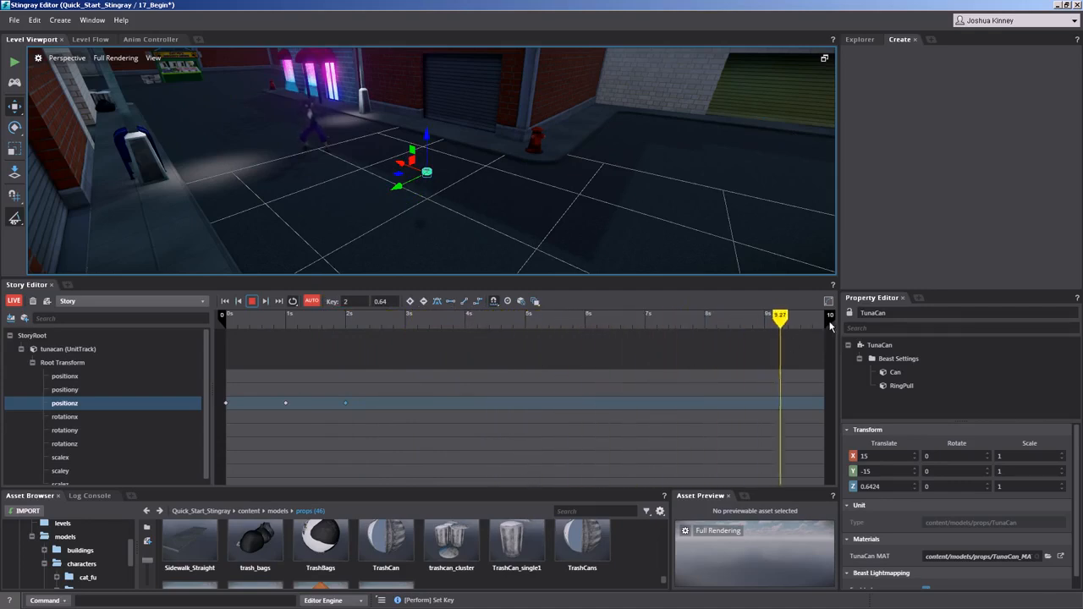
left_click(251, 301)
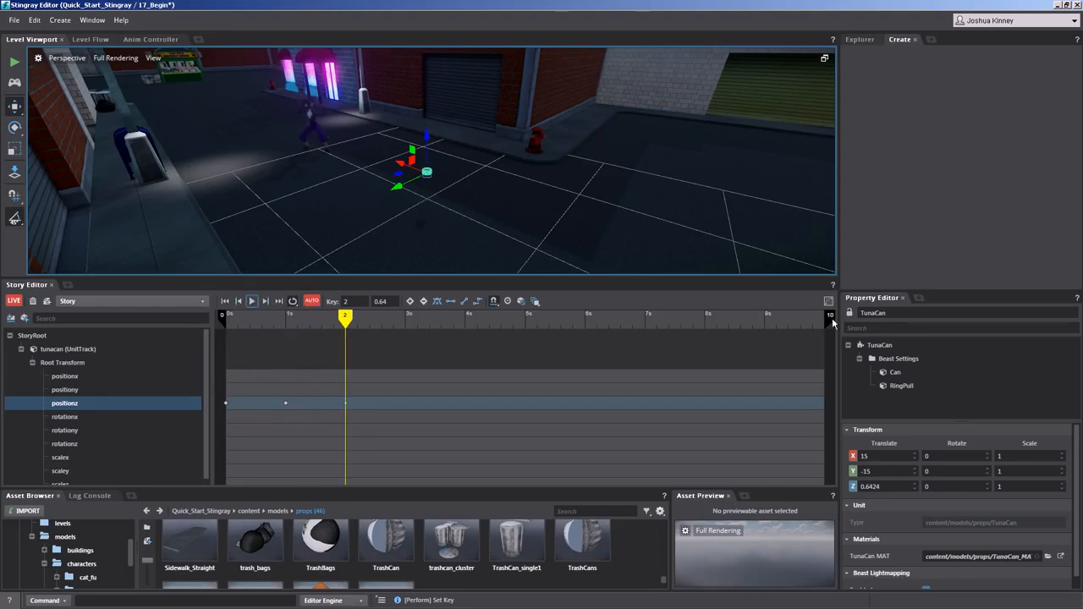
- Shorten the story's end time to 2 seconds and play the looping animation
left_click_drag(830, 318, 352, 318)
left_click(251, 301)
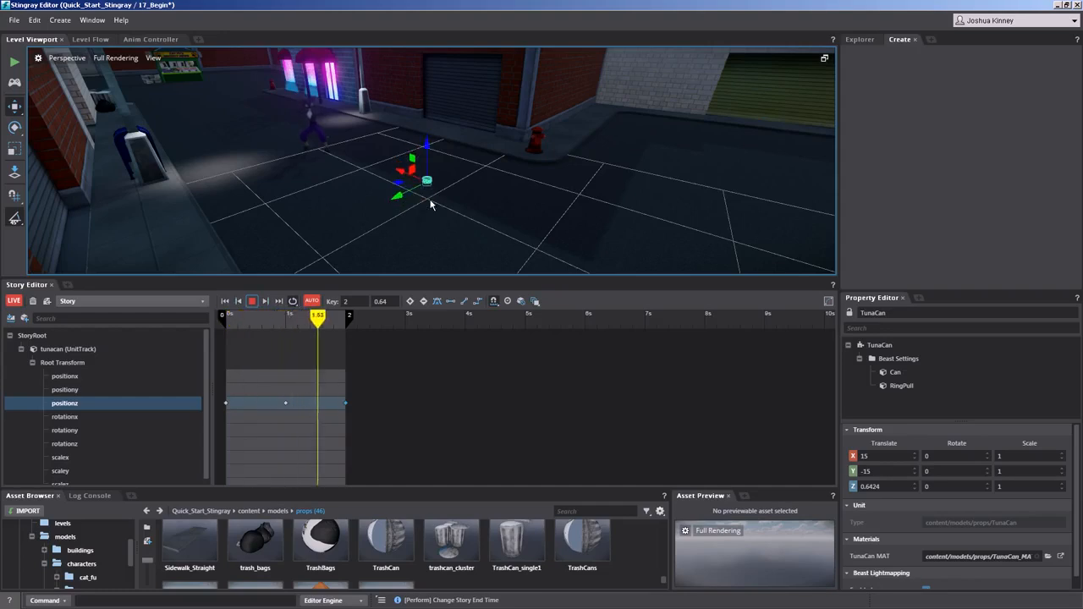
- Show the positionz animation curve and give the lowest key at 1 second flat tangents
left_click(828, 302)
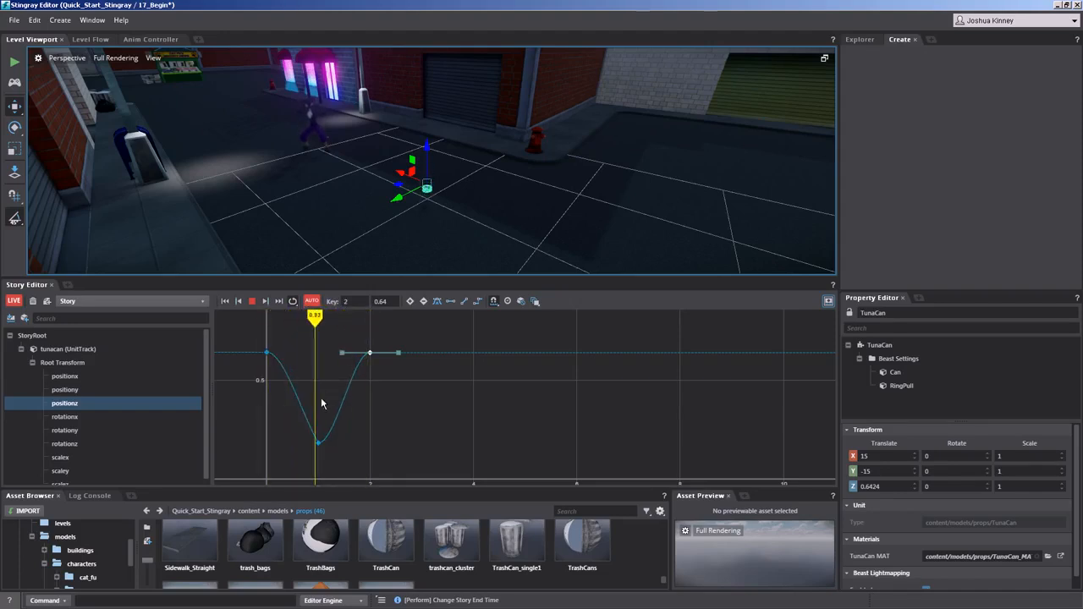
left_click_drag(303, 418, 335, 449)
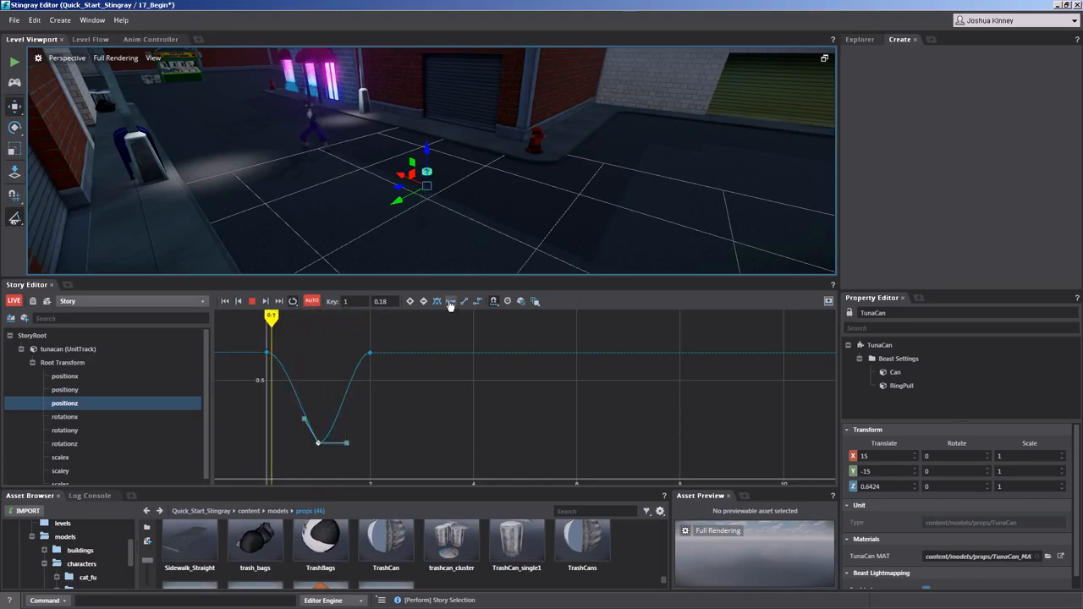
left_click(451, 303)
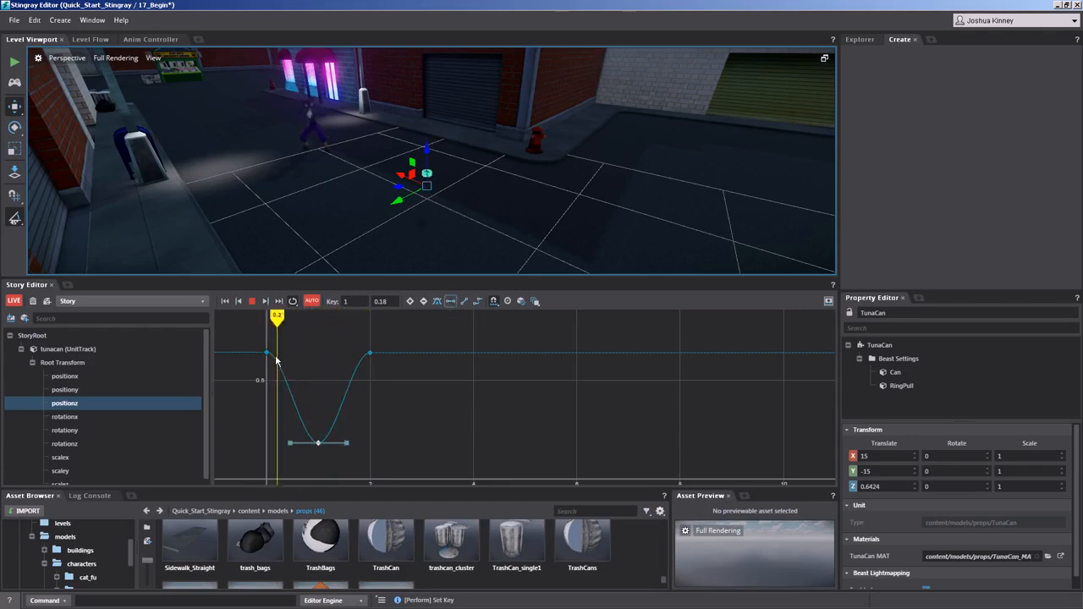
- Try linear, stepped and spline tangents on all three positionz keys, and finish with flat tangents
left_click_drag(254, 344, 396, 376)
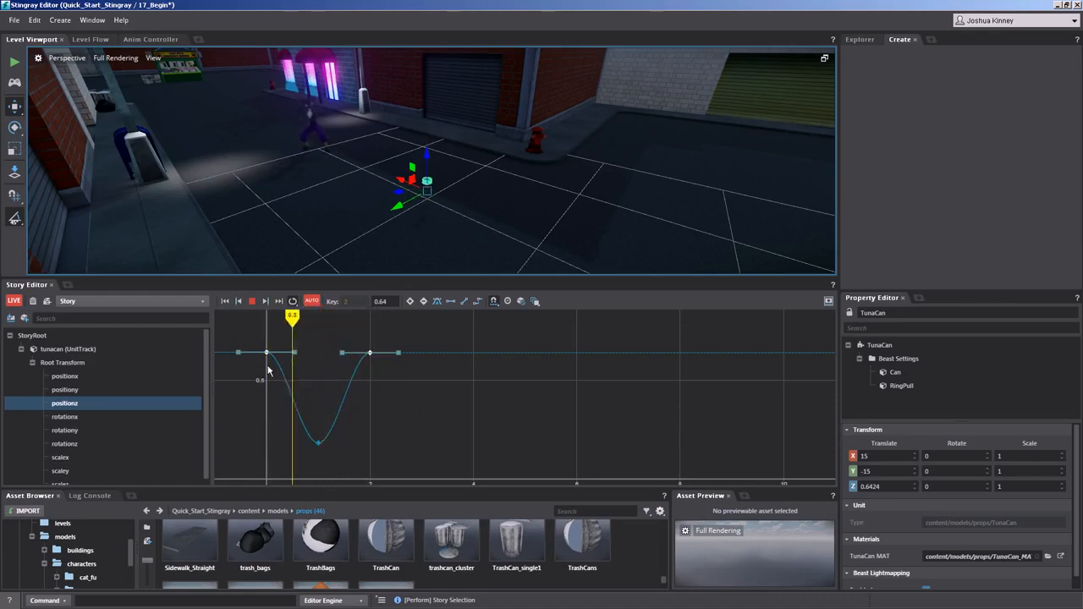
left_click_drag(251, 324, 409, 472)
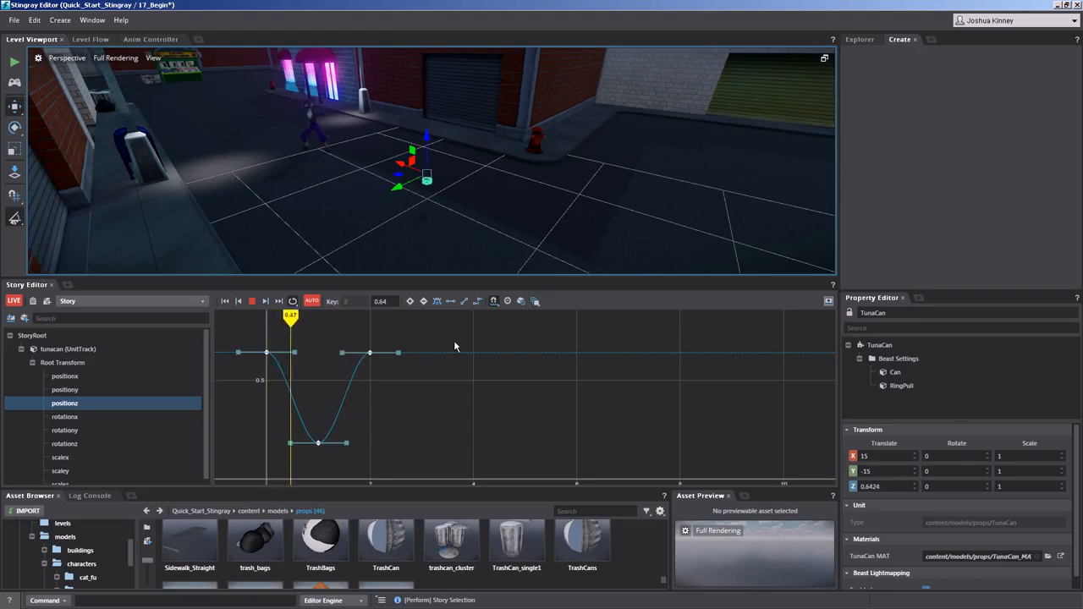
left_click(464, 302)
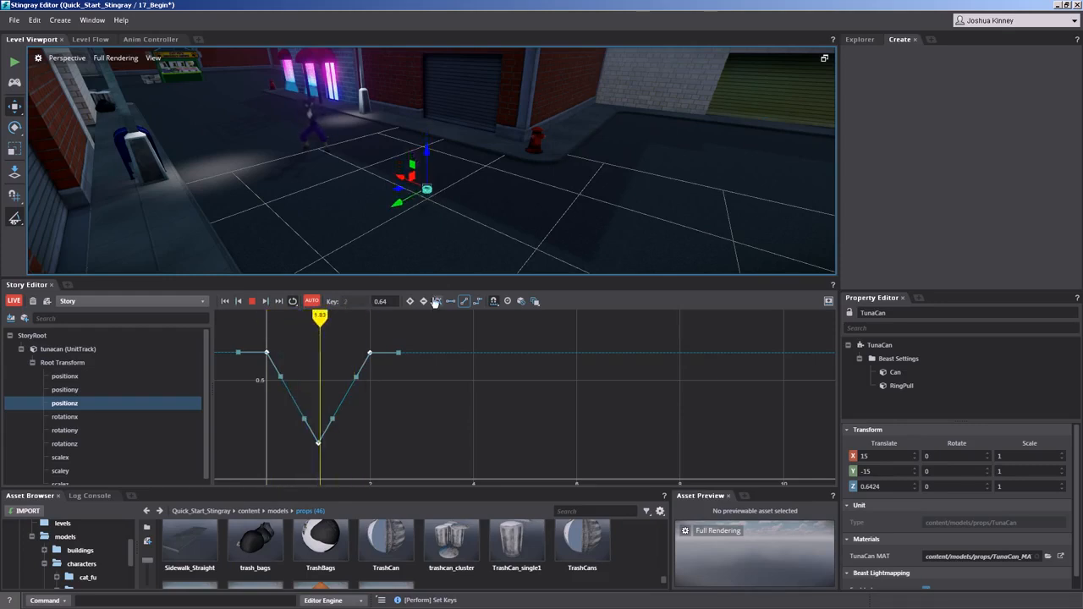
left_click(478, 301)
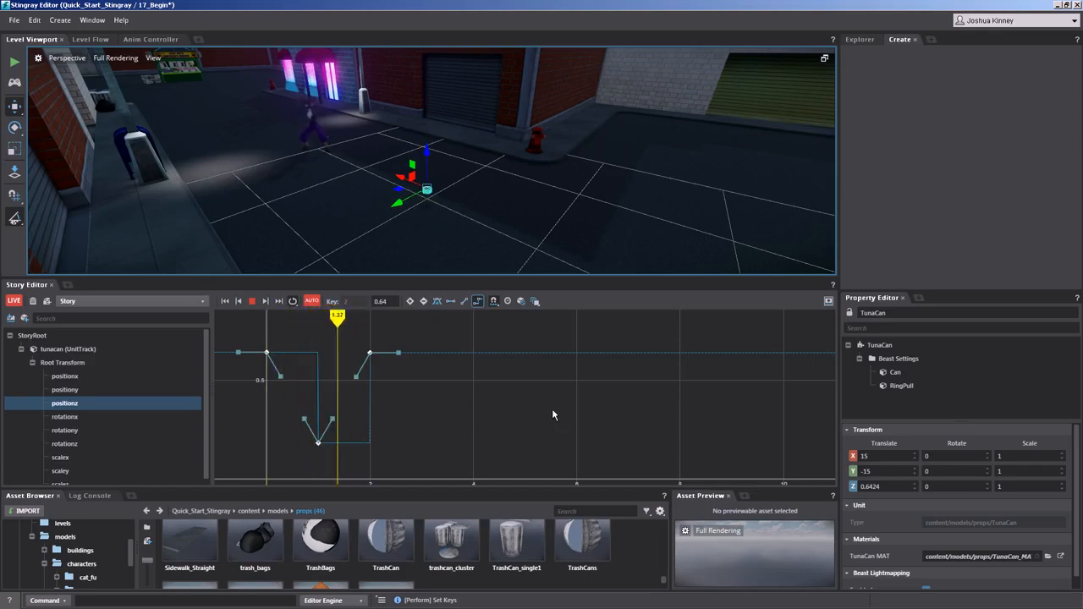
left_click(438, 302)
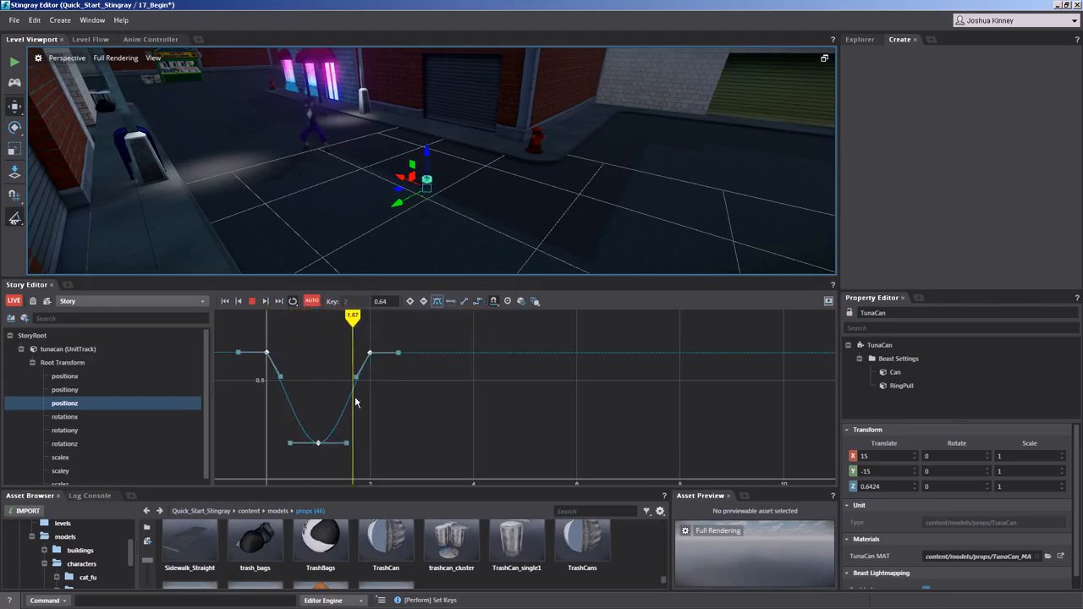
left_click(451, 302)
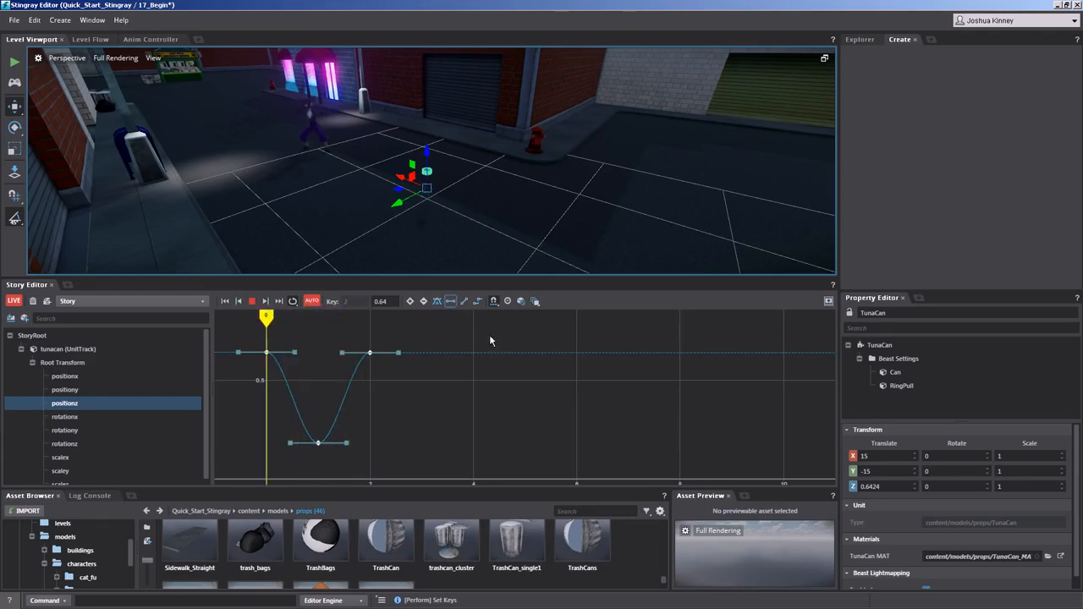
- End the story preview by stopping playback and turning off Live mode, with the tunacan track collapsed
left_click(251, 301)
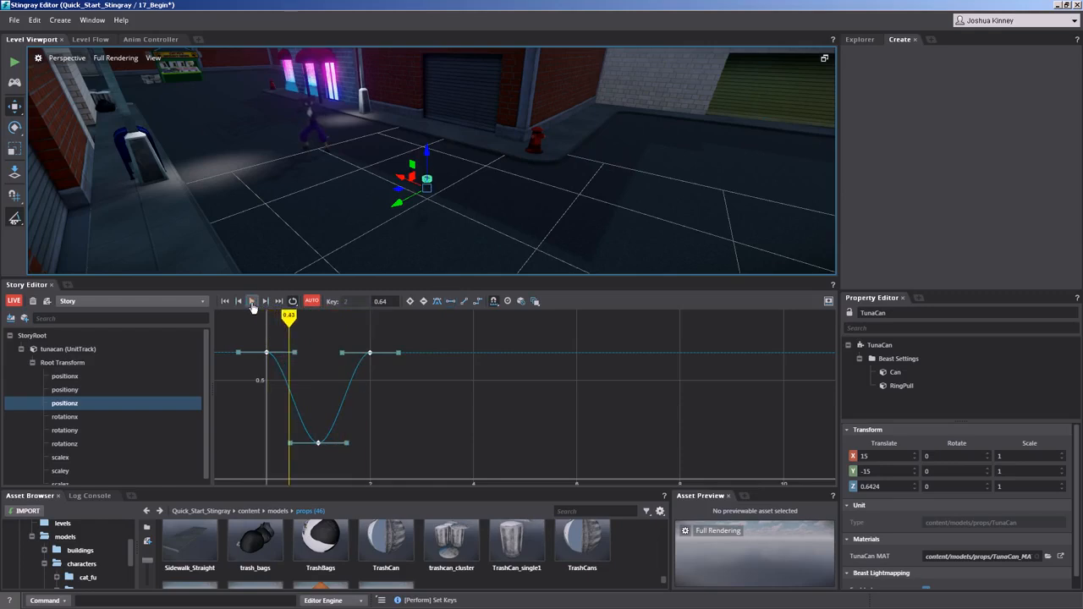
left_click(13, 301)
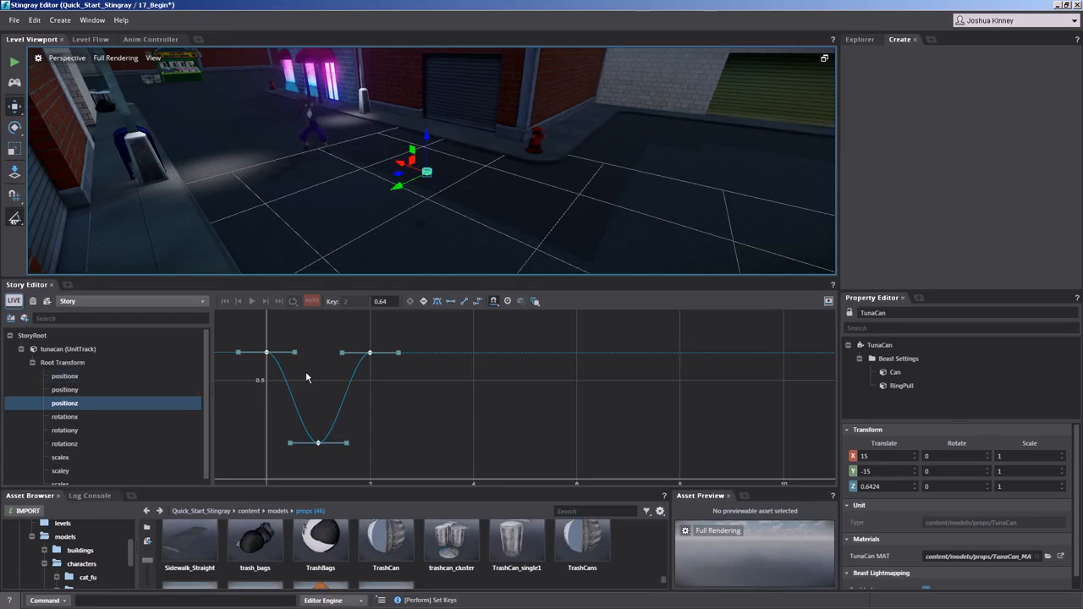
left_click(21, 349)
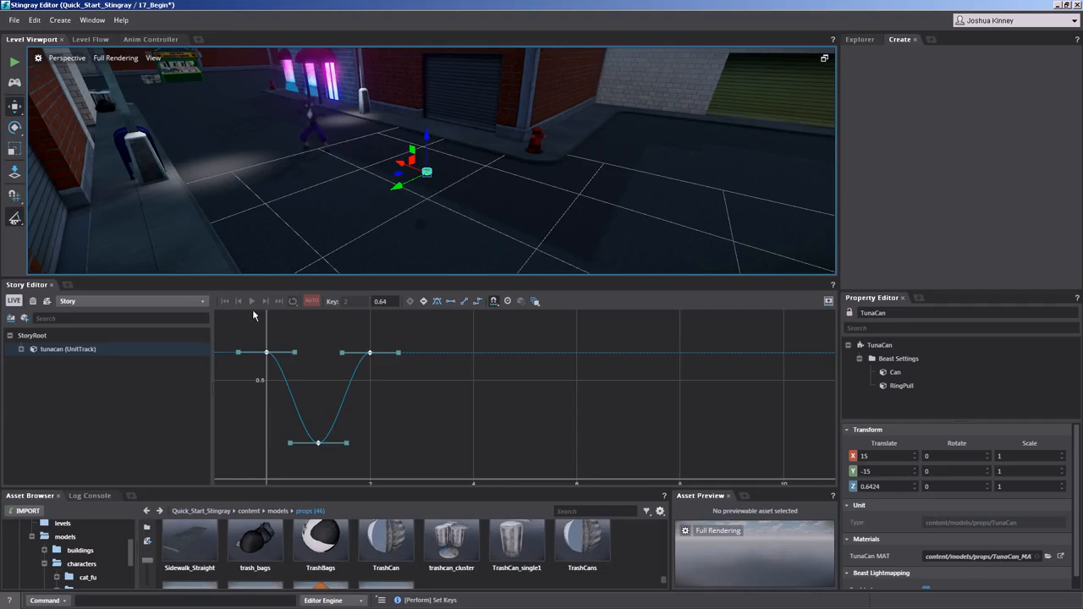
- Test the level, walk the character toward the tuna can to check its motion, and close the test
left_click(14, 62)
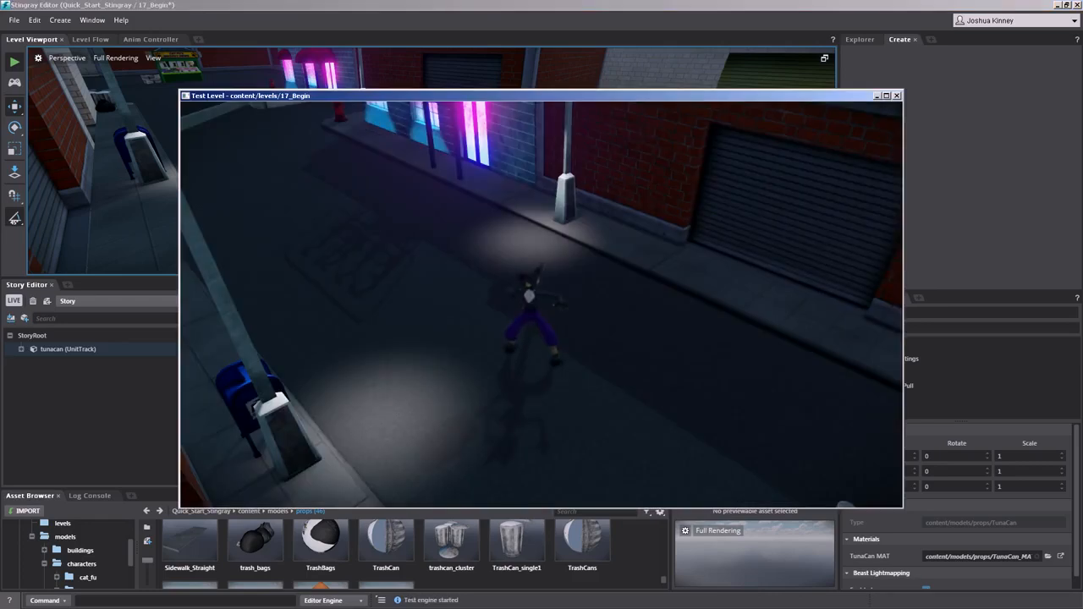
key("d")
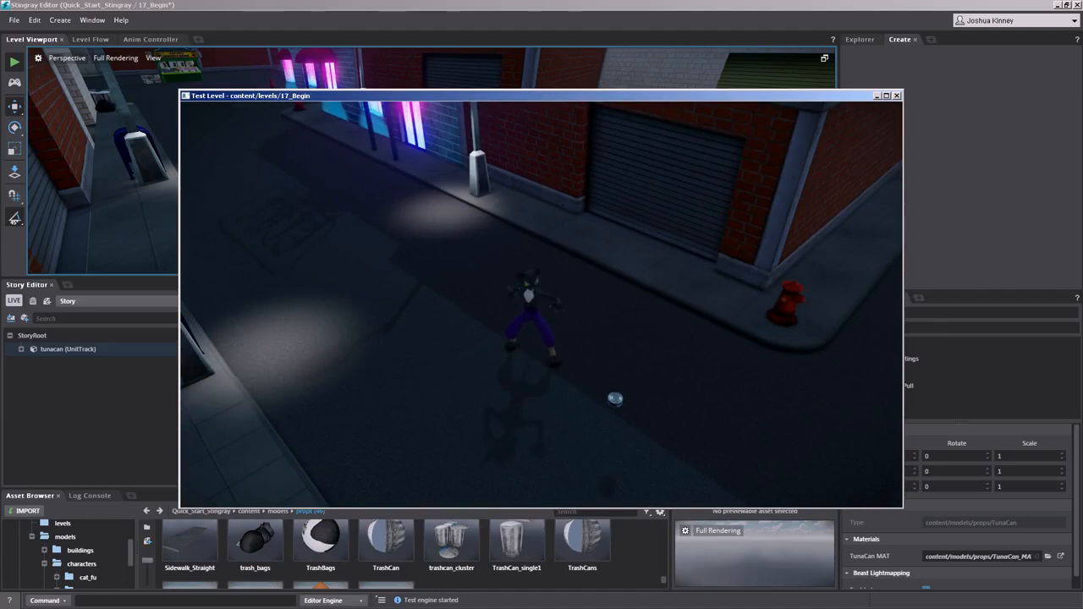
key("Escape")
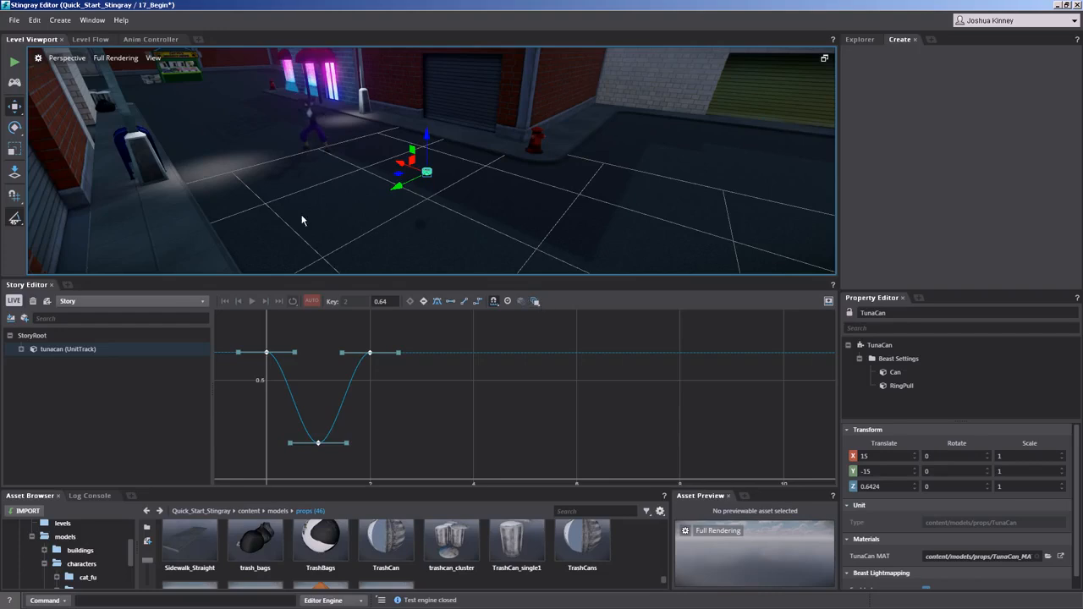
- Add a Level Story node to the level's flow graph, in the empty space near the Level Loaded node
left_click(93, 40)
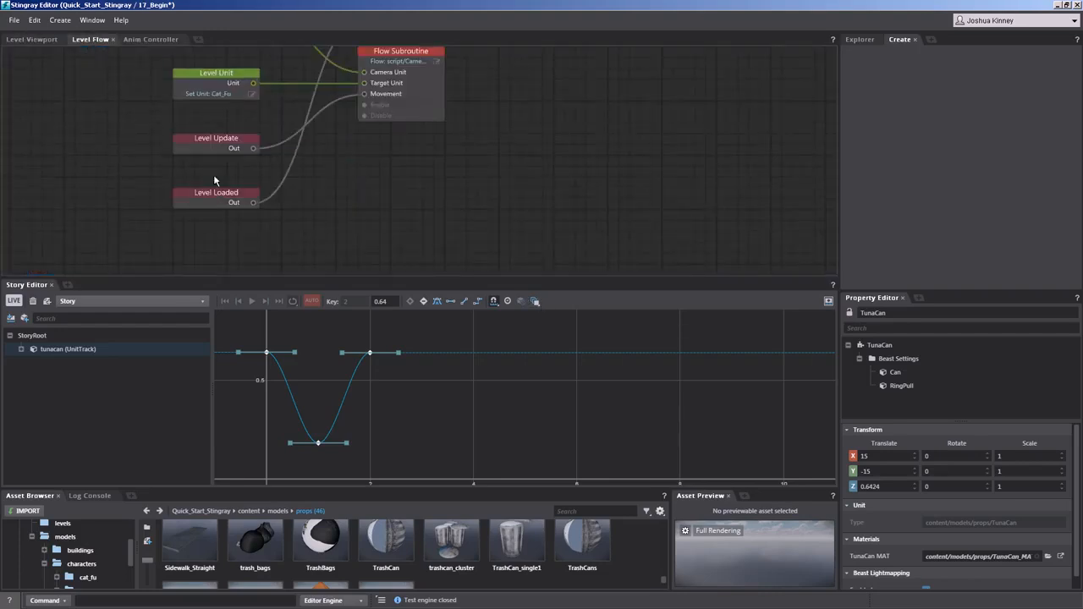
mouse_move(339, 166)
middle_mouse_down()
mouse_move(334, 227)
mouse_move(324, 167)
middle_mouse_up()
scroll(334, 226, "down", 1)
scroll(328, 174, "up", 1)
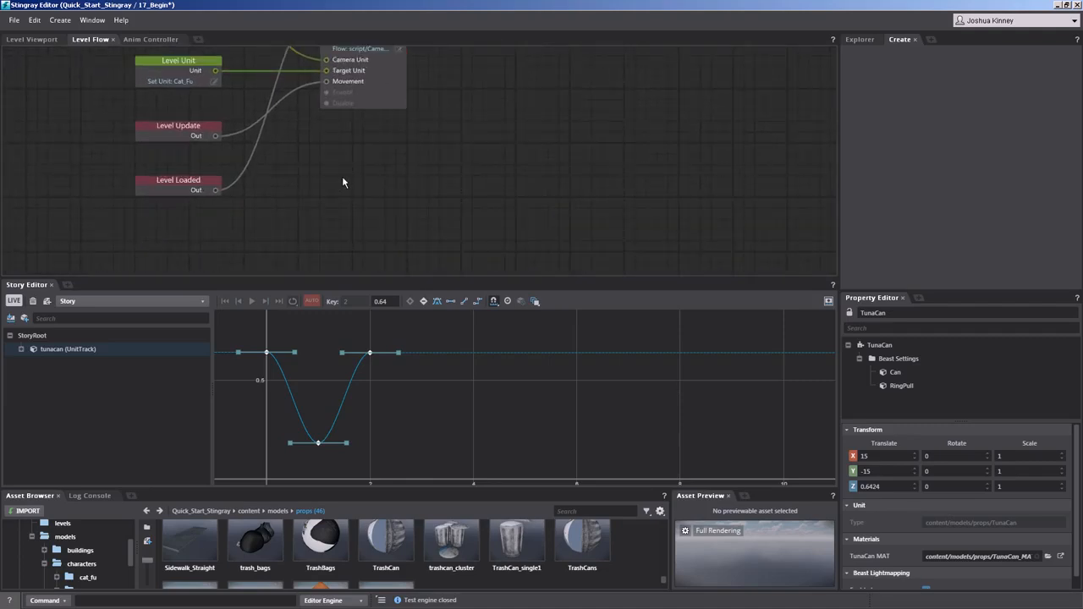
right_click(345, 184)
type("stroy")
key("BackSpace")
key("BackSpace")
key("BackSpace")
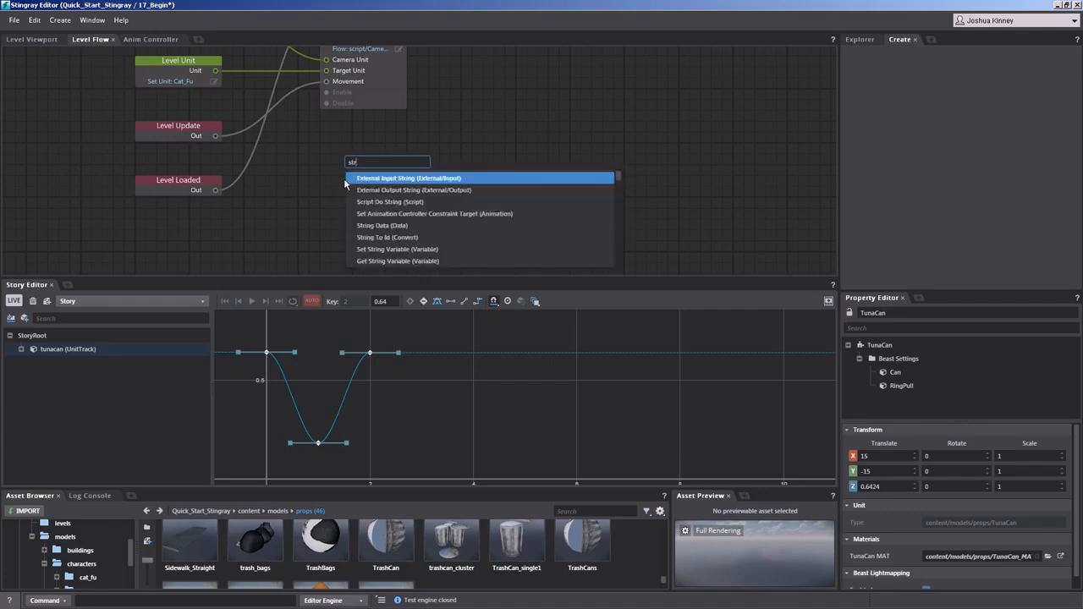
type("ory")
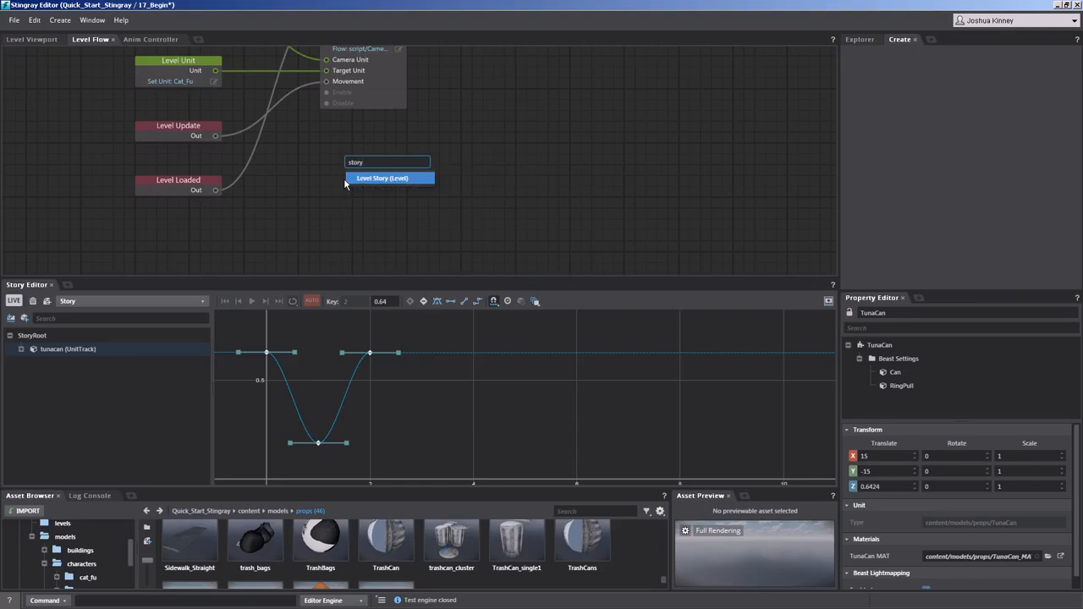
left_click(366, 180)
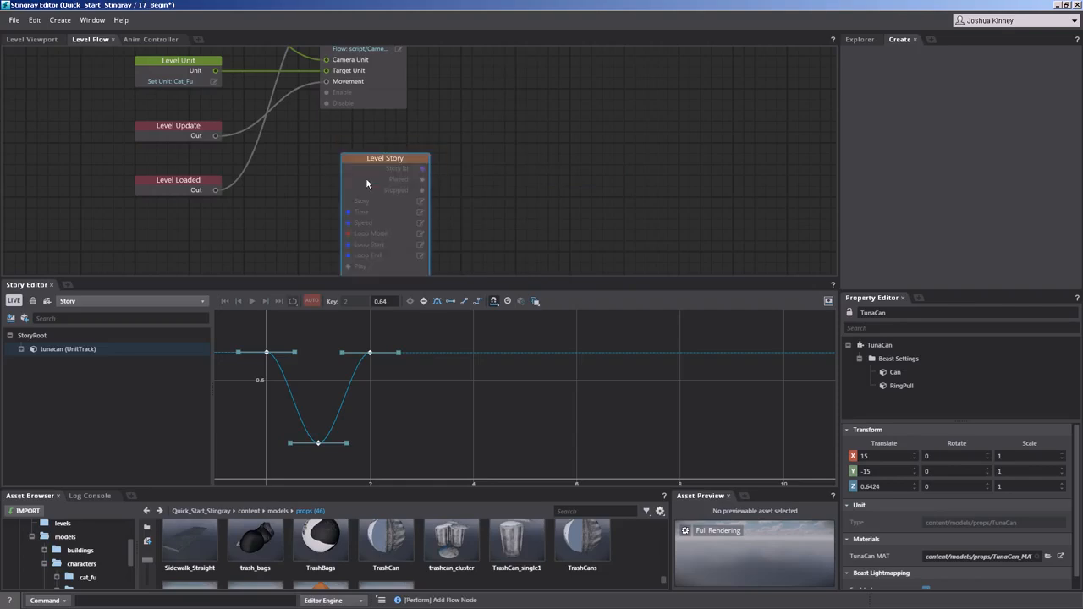
right_click(525, 137)
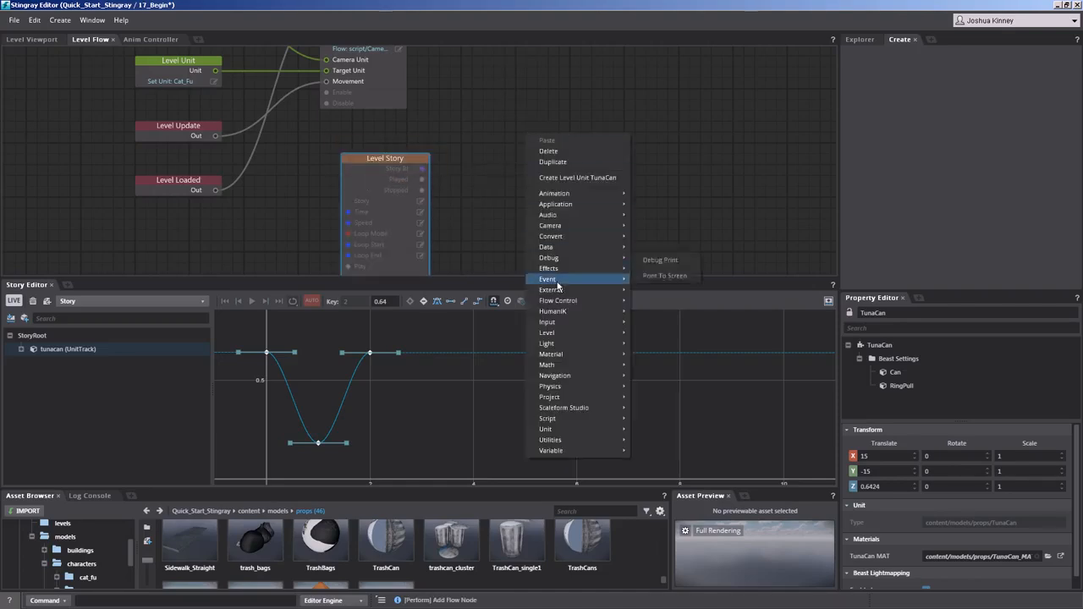
mouse_move(551, 337)
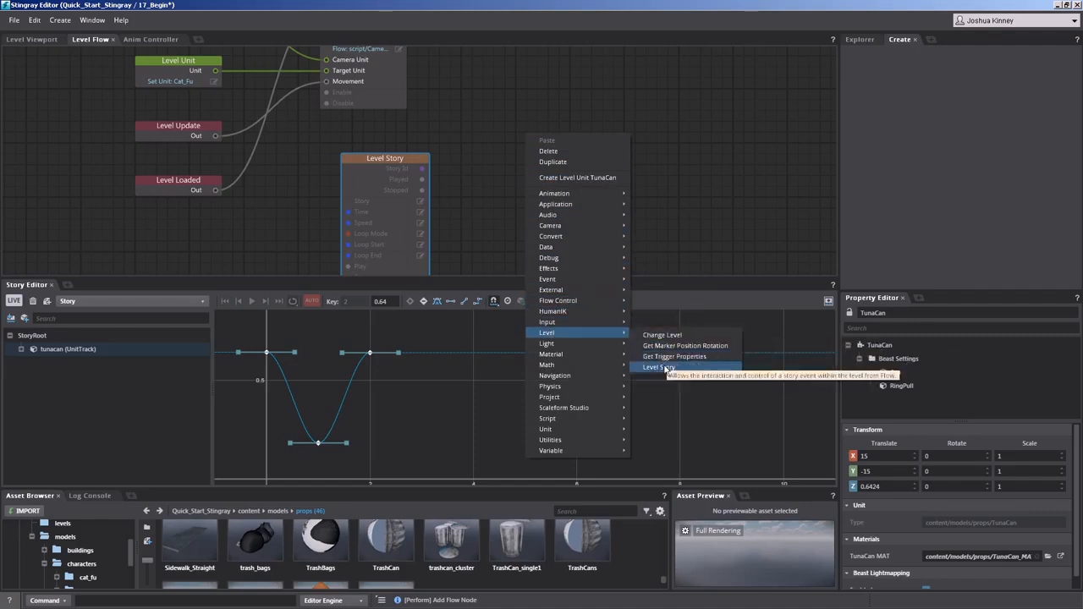
left_click(401, 126)
- Place the Level Story node just below the Flow Subroutine node and connect Level Loaded's Out to its Play input
middle_click_drag(401, 126, 466, 122)
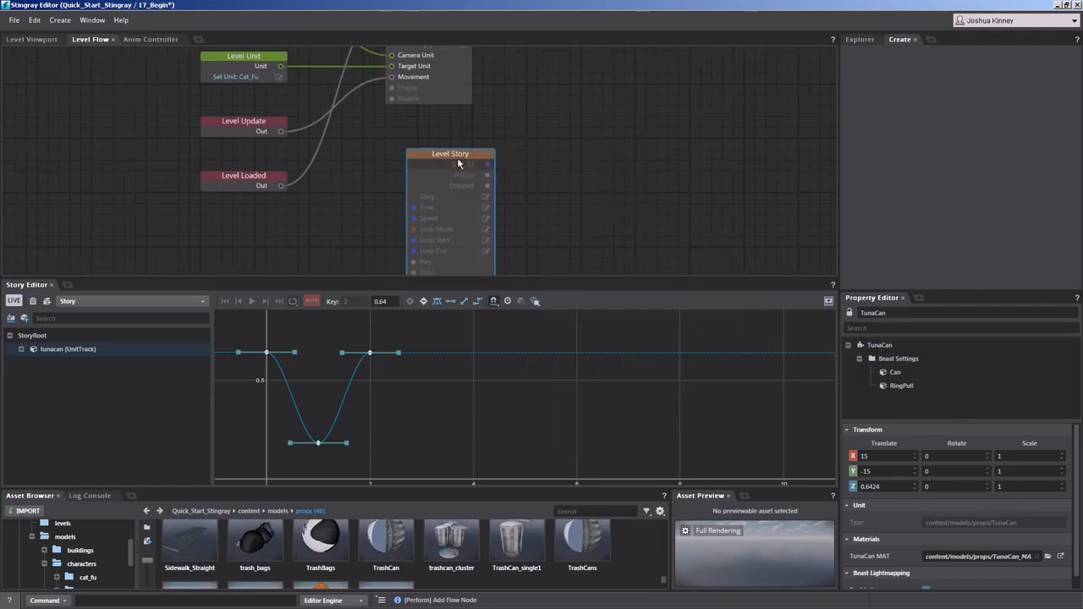
left_click_drag(451, 153, 430, 132)
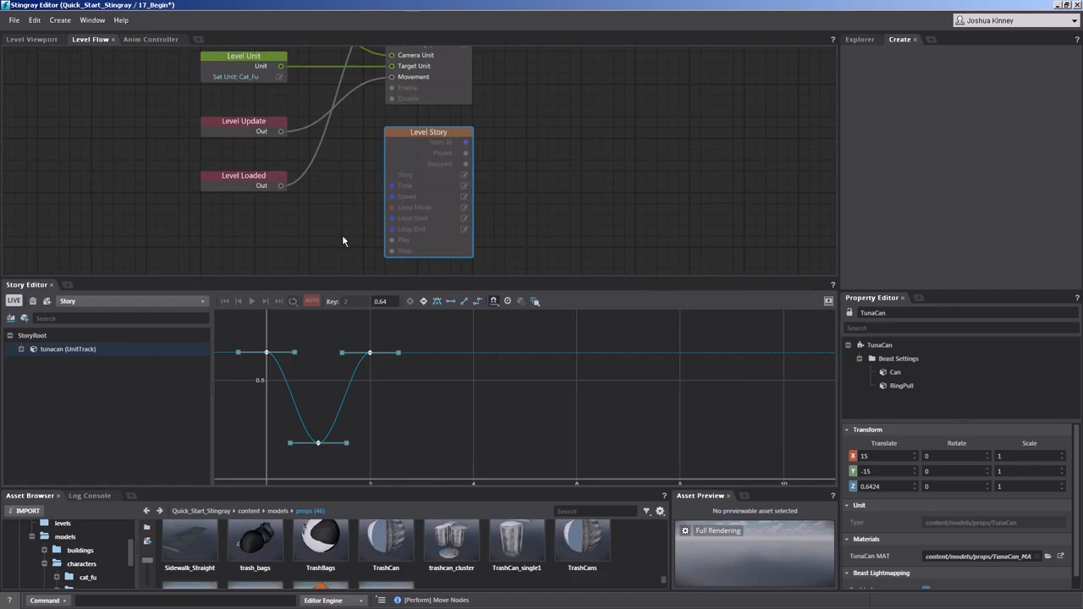
left_click_drag(281, 185, 393, 242)
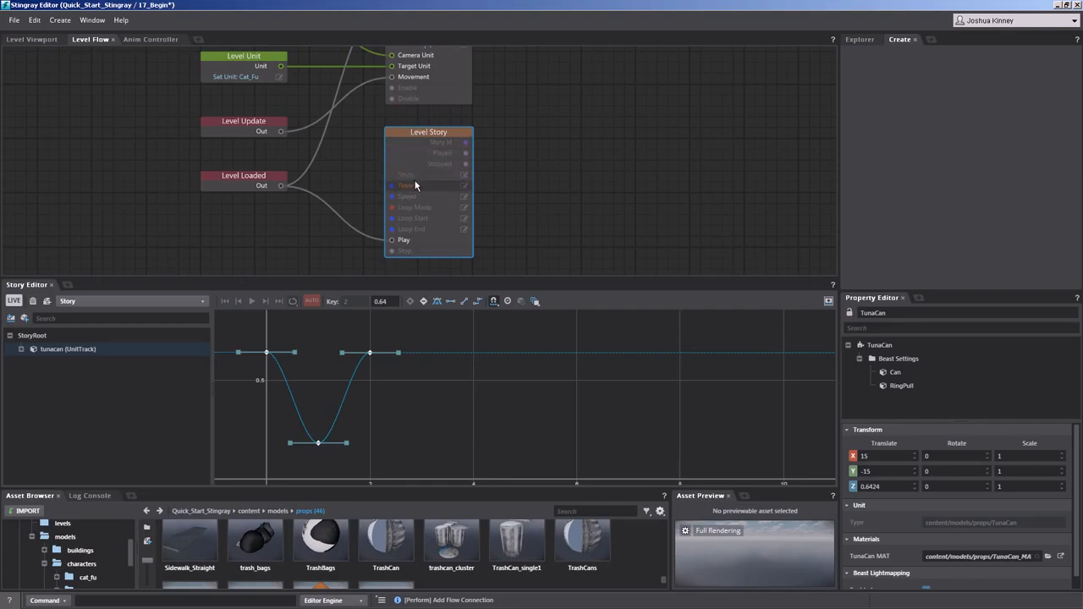
- Set the Level Story node's Loop Mode to loop and assign the story named Story to it
left_click(463, 209)
left_click(490, 226)
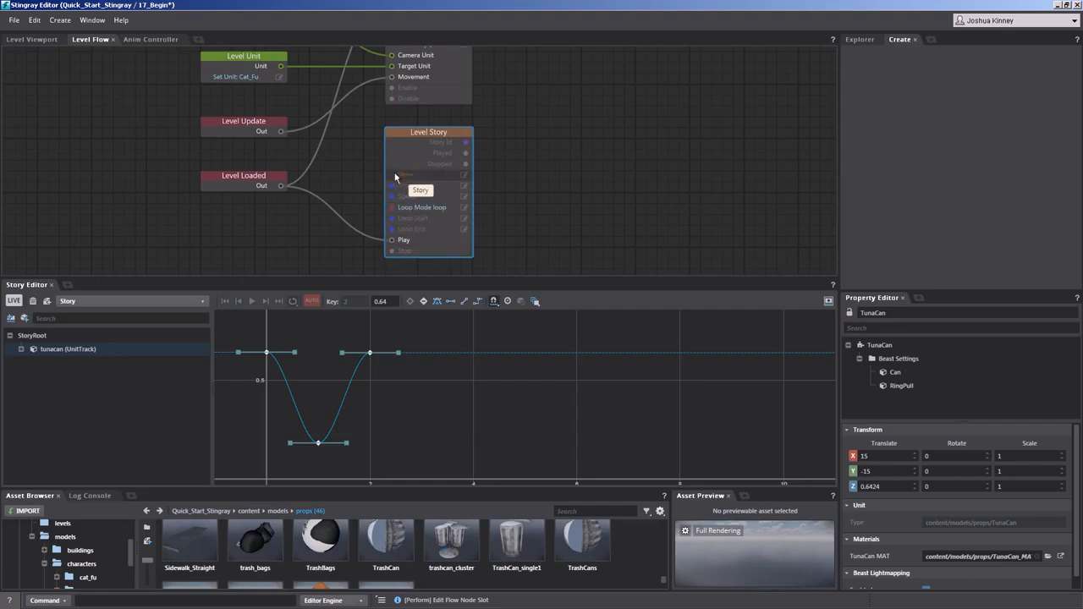
left_click(464, 178)
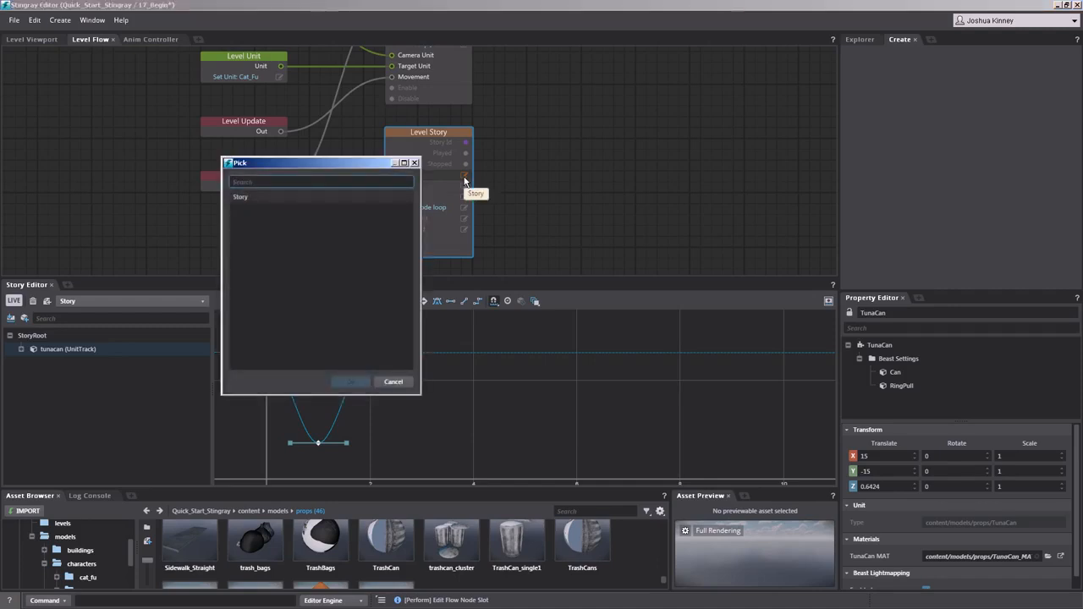
left_click(241, 197)
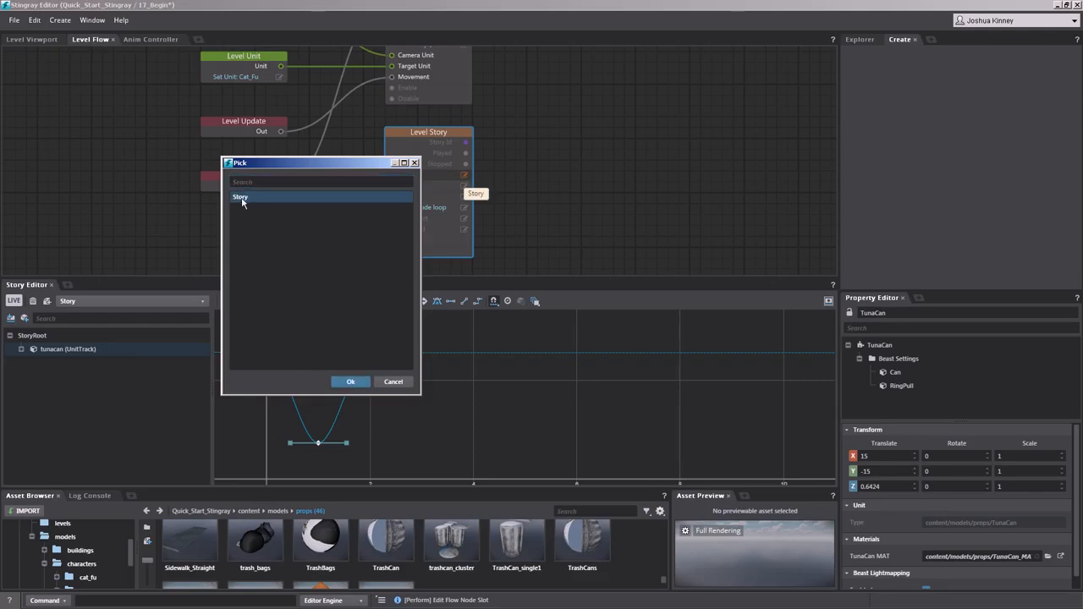
left_click(350, 382)
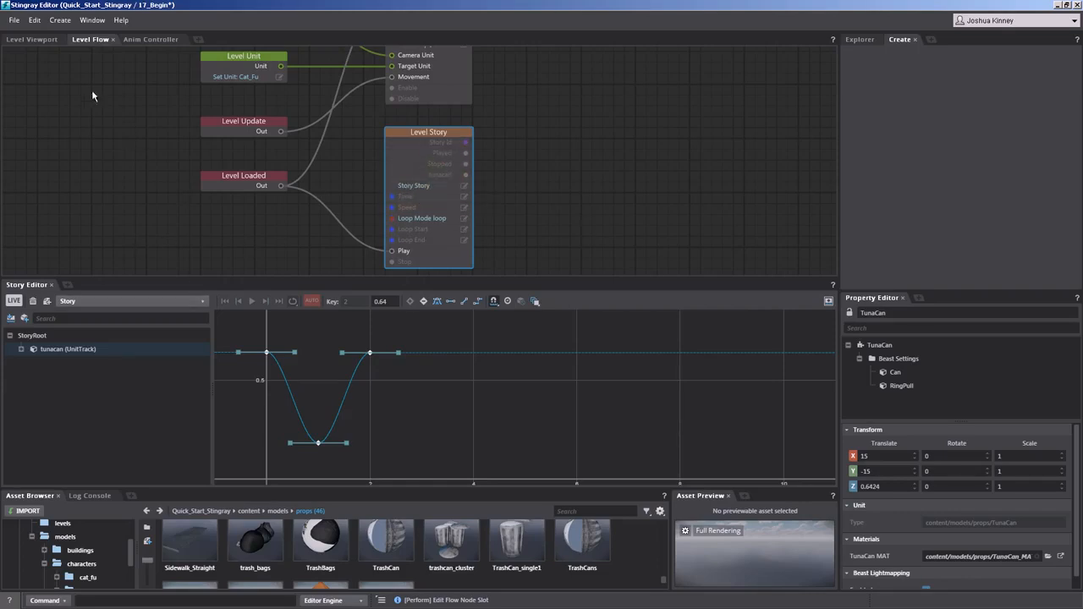
- Test the level from the viewport and move the character to the tuna can to check its looping motion
left_click(30, 42)
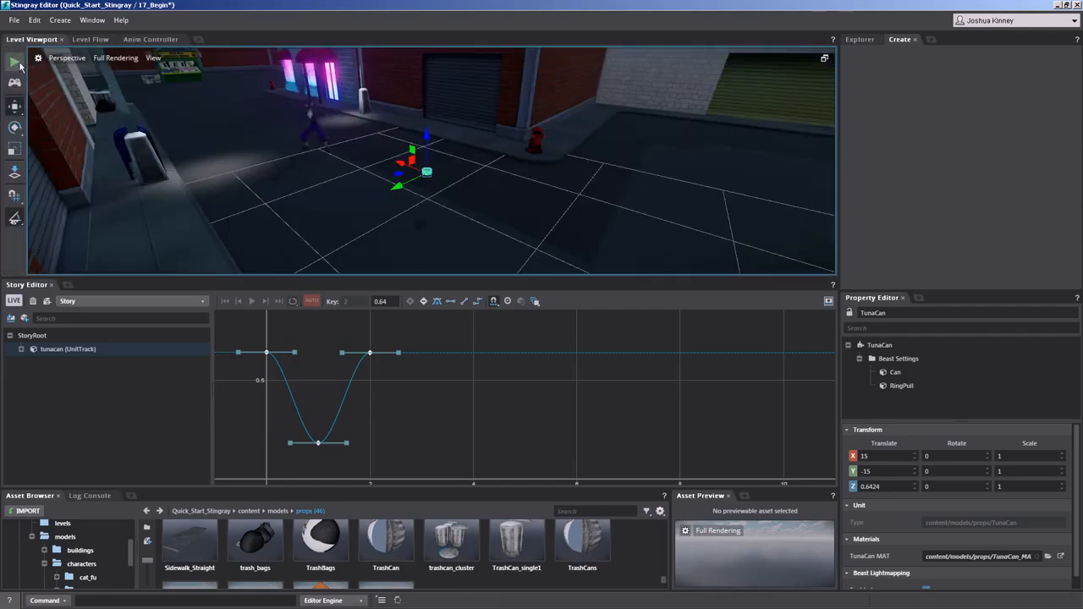
left_click(17, 63)
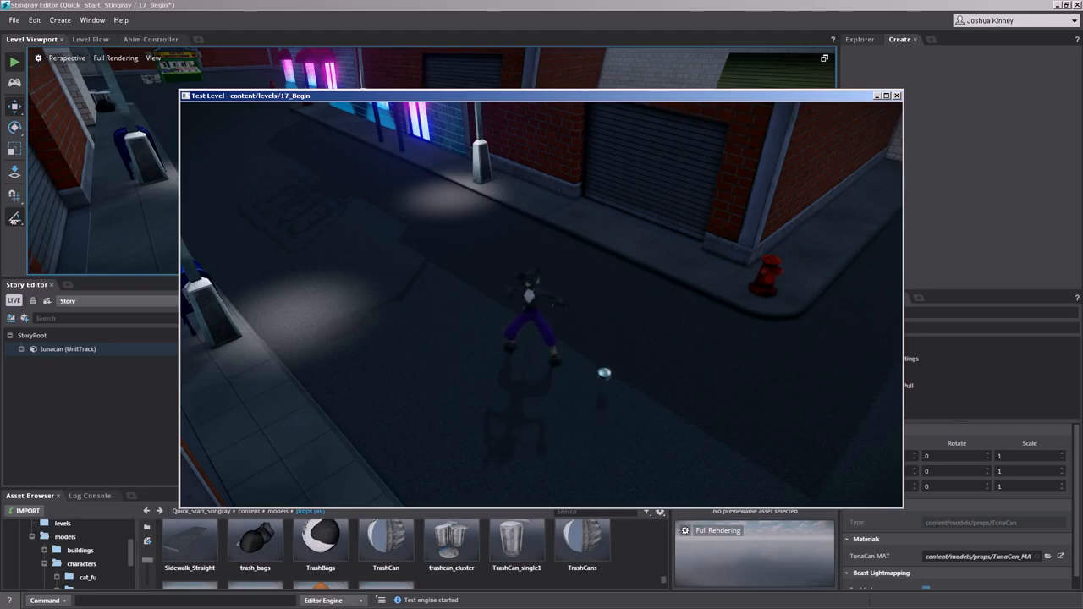
key("d")
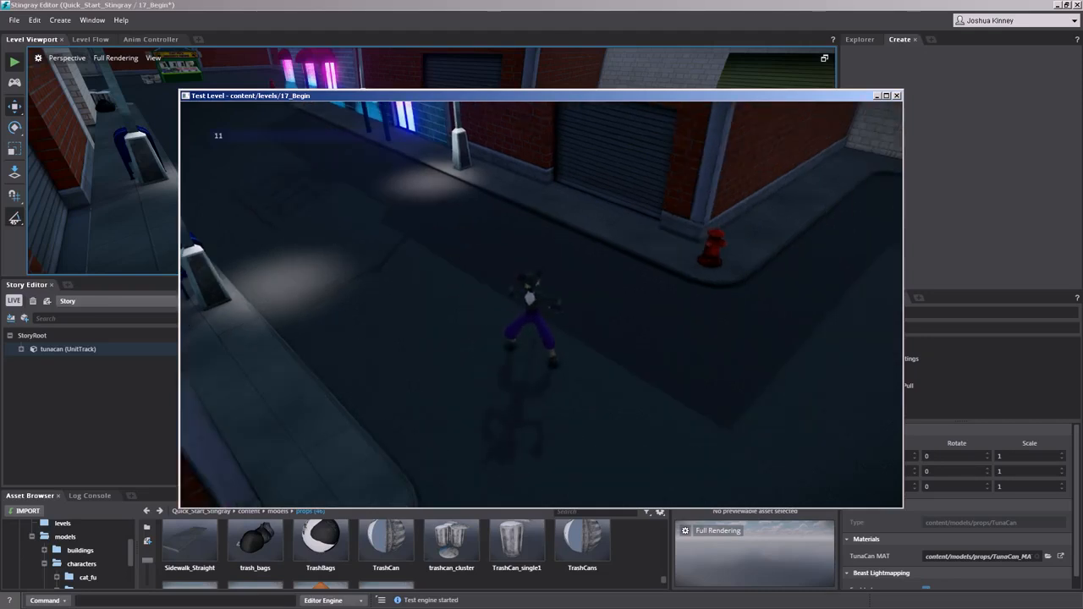